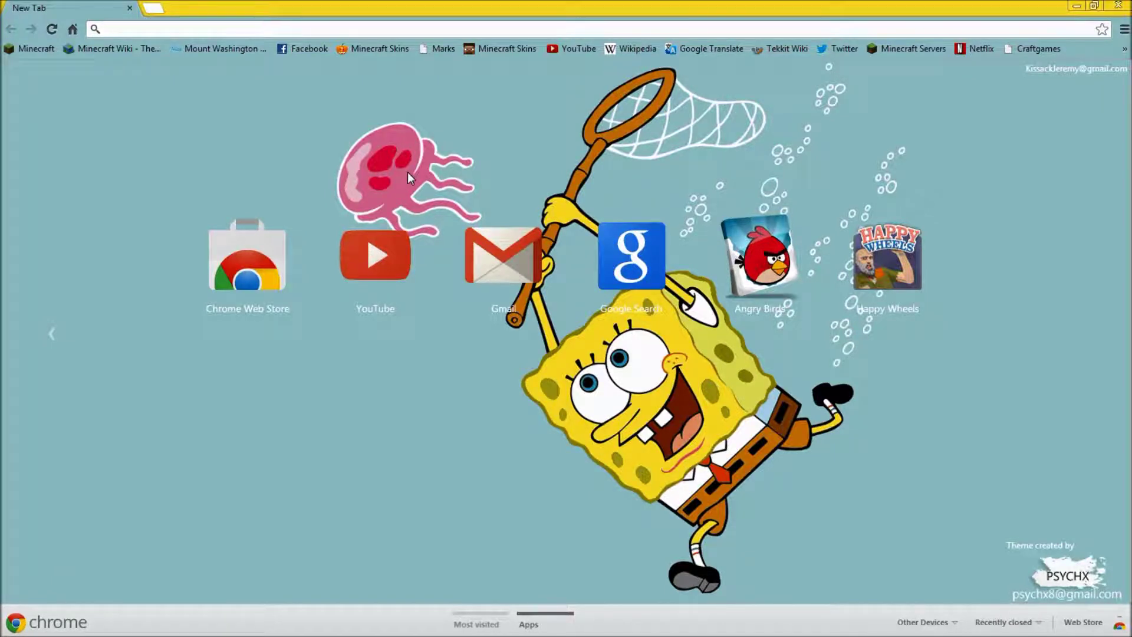
- Type 'Nodus' into the address bar on Chrome's New Tab page
text(Nodus)
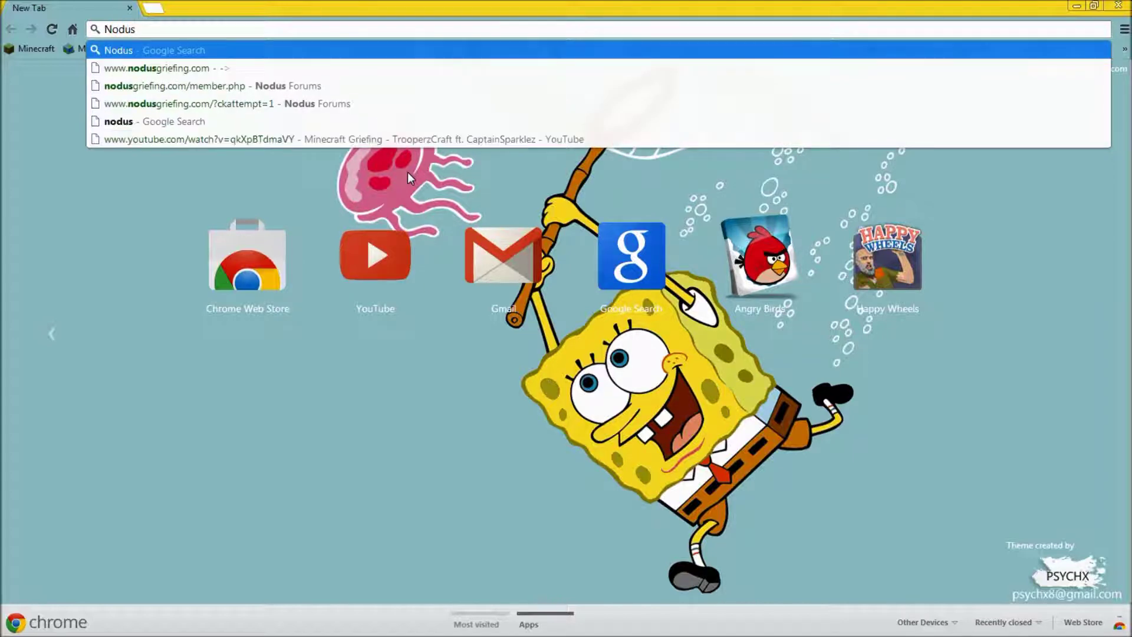
- Run the Google search for Nodus and go to the Nodus Forums result
key(Return)
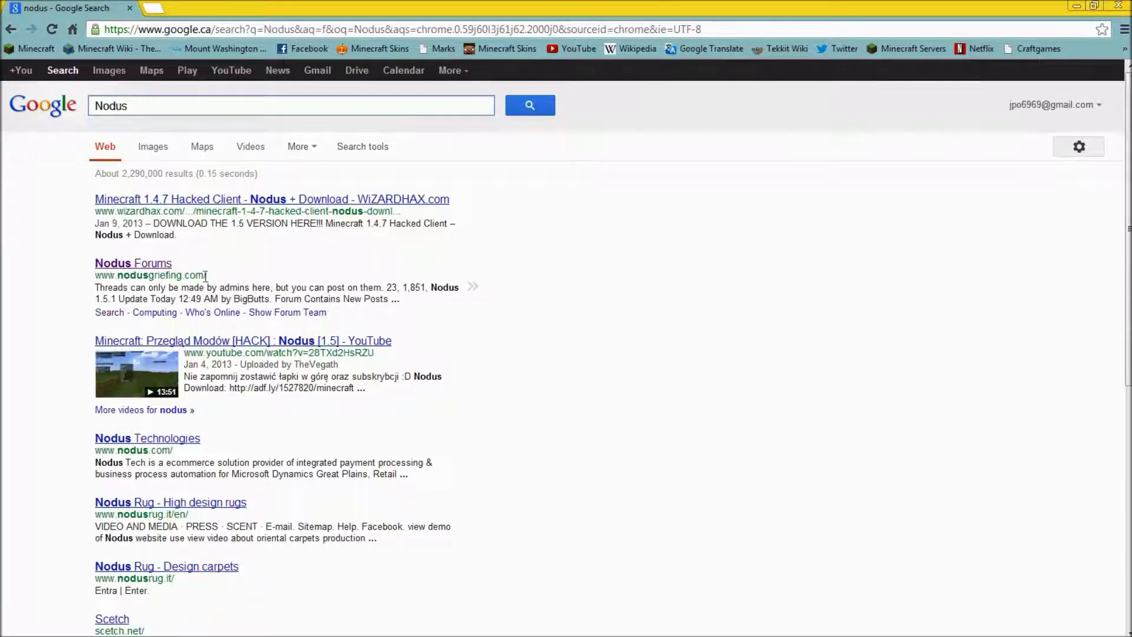
click(130, 264)
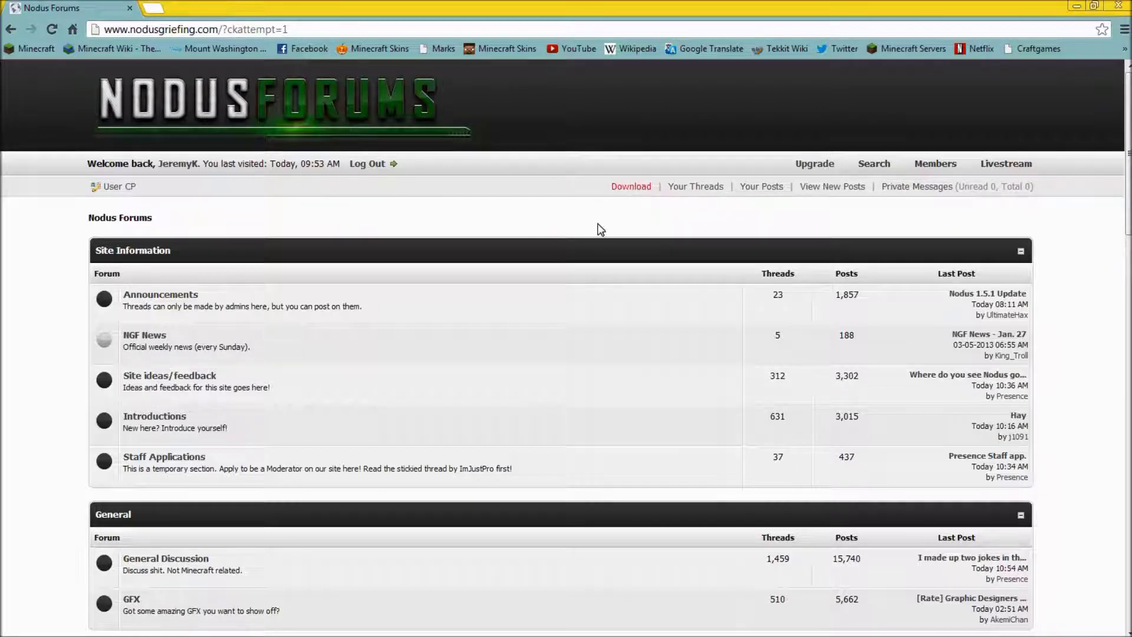
- Follow the forum's Download link to the Nodus client page, then close Chrome
click(627, 188)
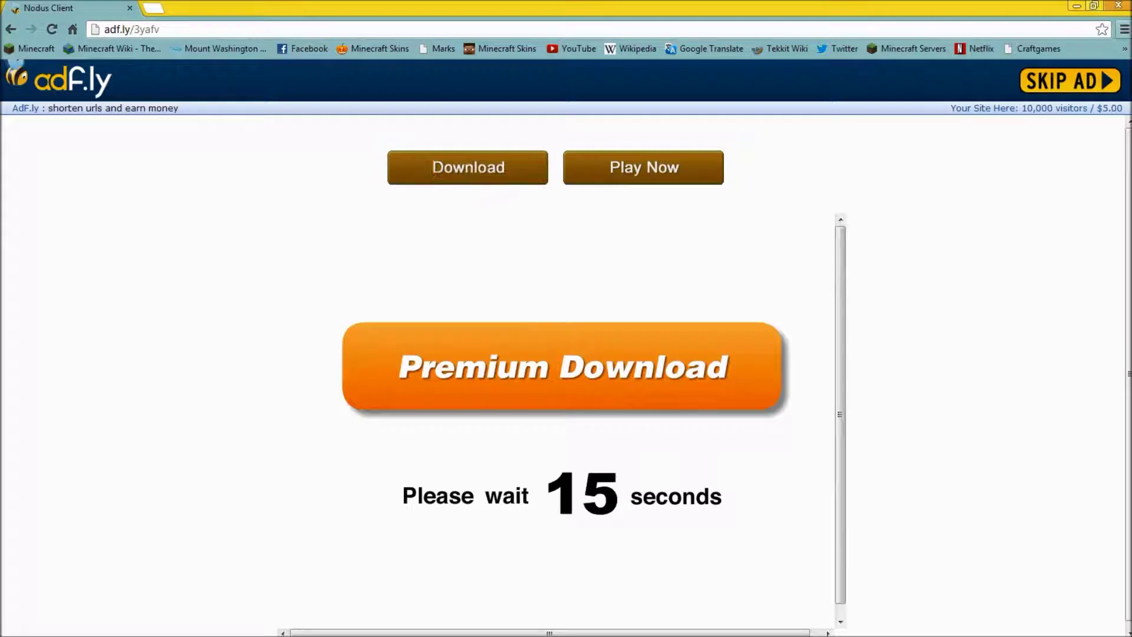
click(1114, 5)
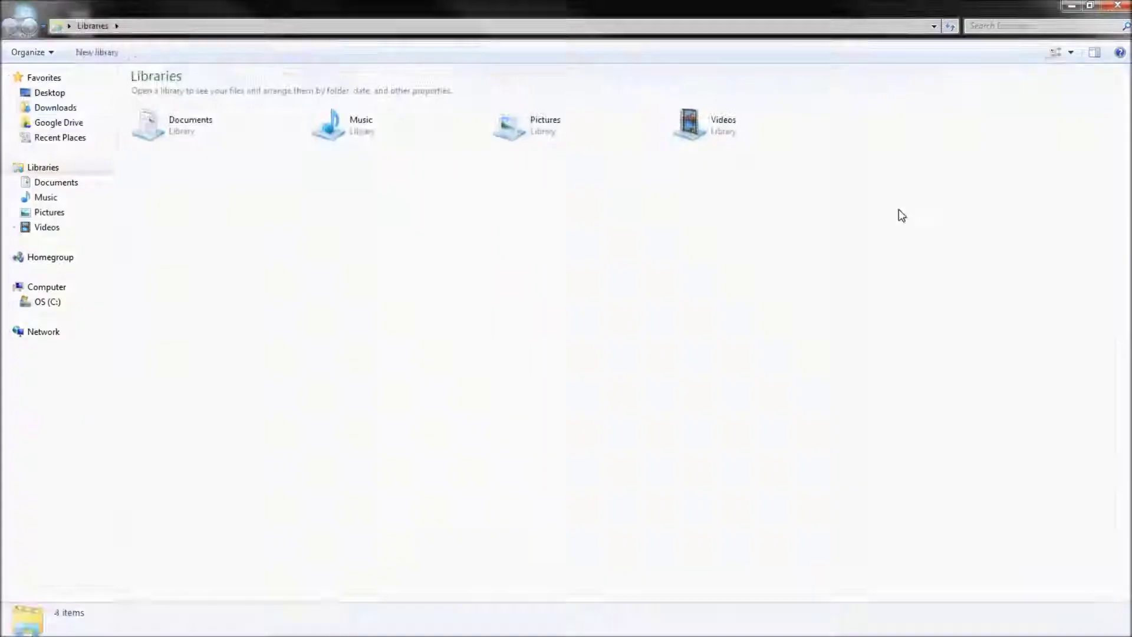
- Copy NodusUpdate.jar from the Downloads folder, then switch to the Computer view
click(56, 108)
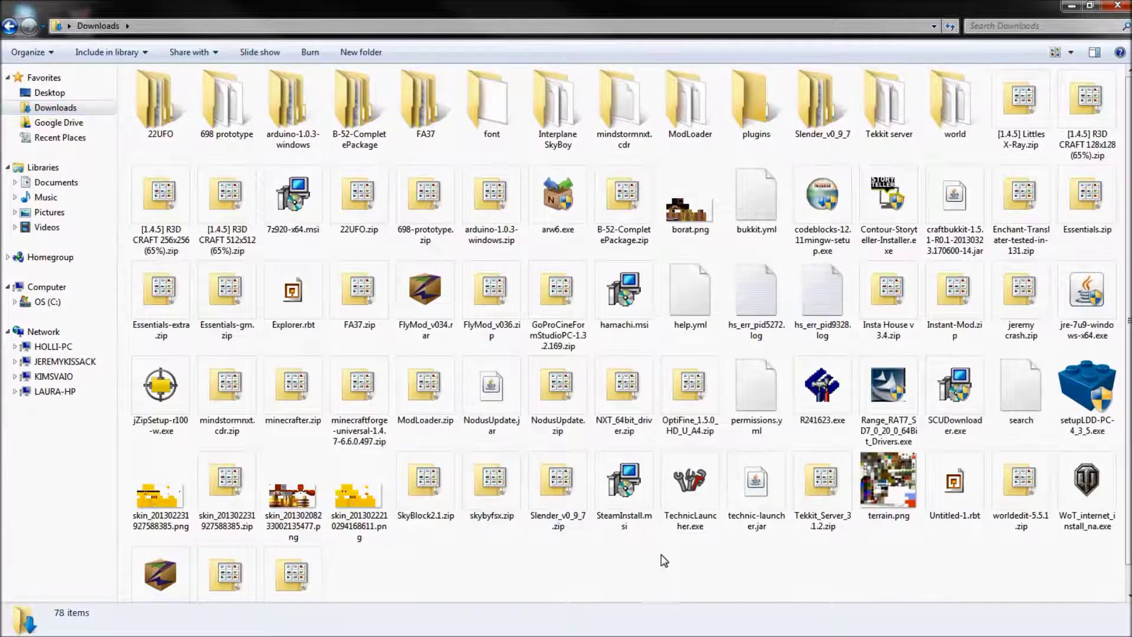
click(488, 419)
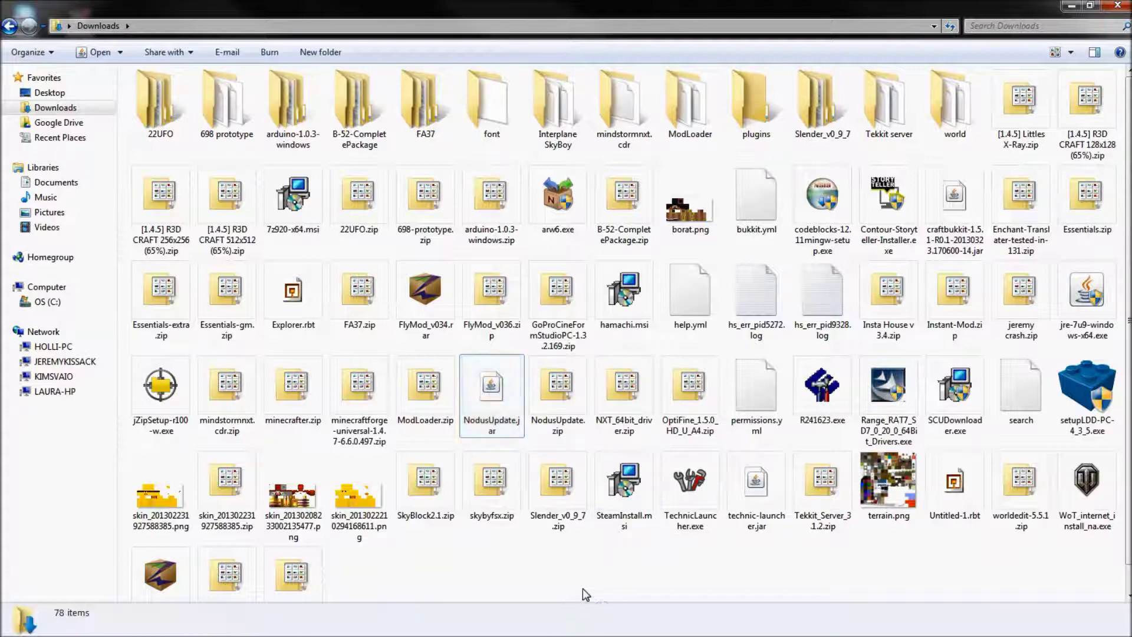
right_click(483, 413)
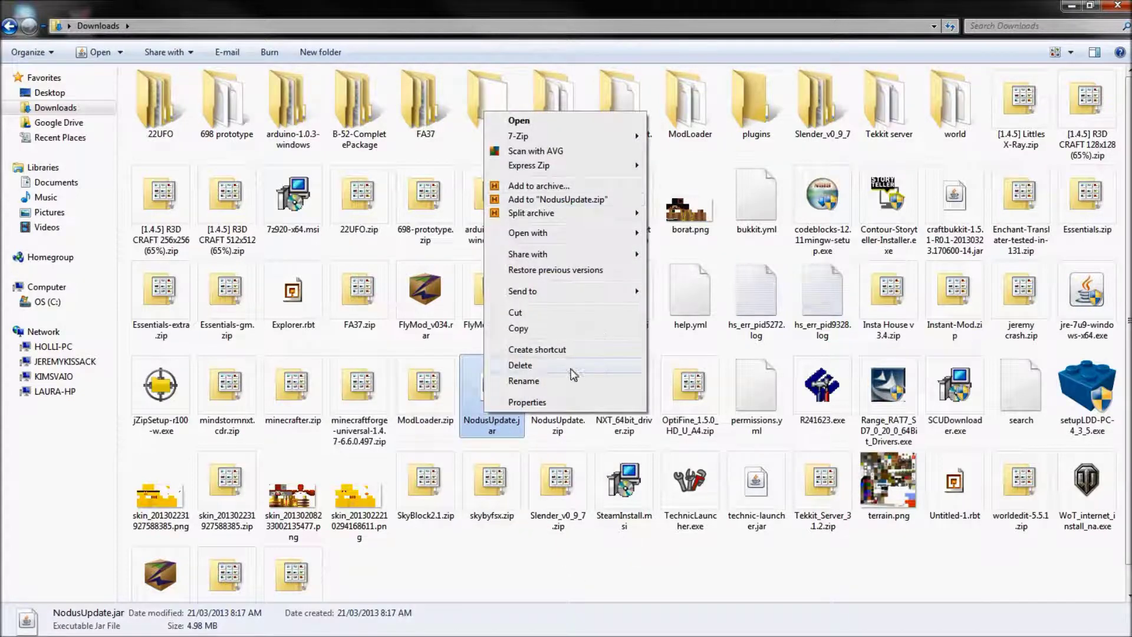
click(545, 330)
click(496, 576)
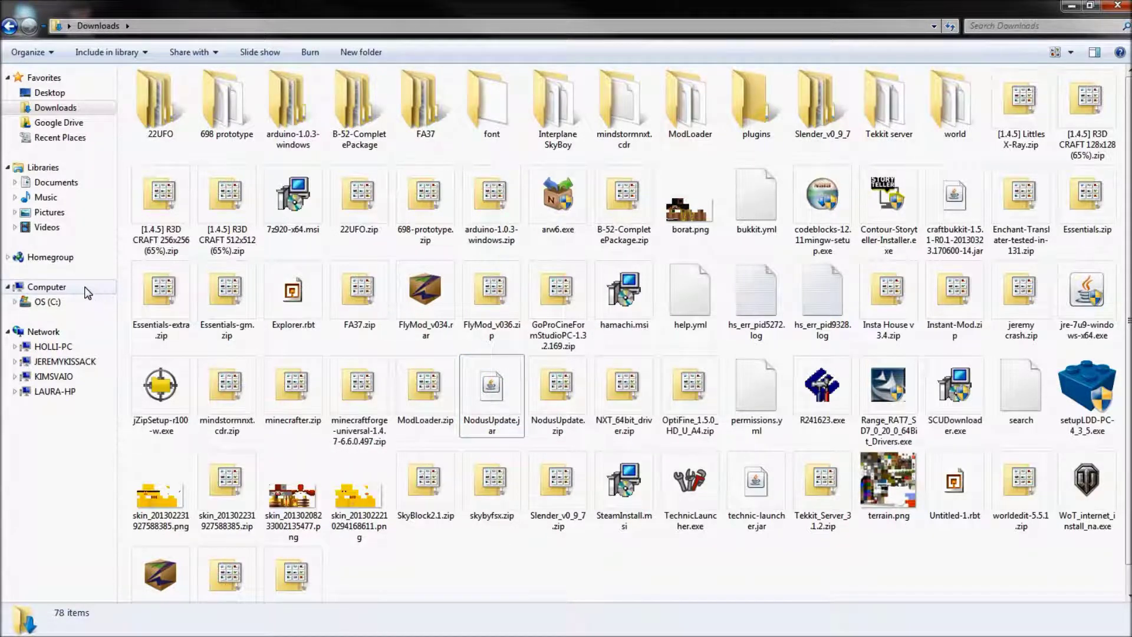
click(47, 287)
- Search the computer for %appdata% and then close the Explorer window
click(997, 26)
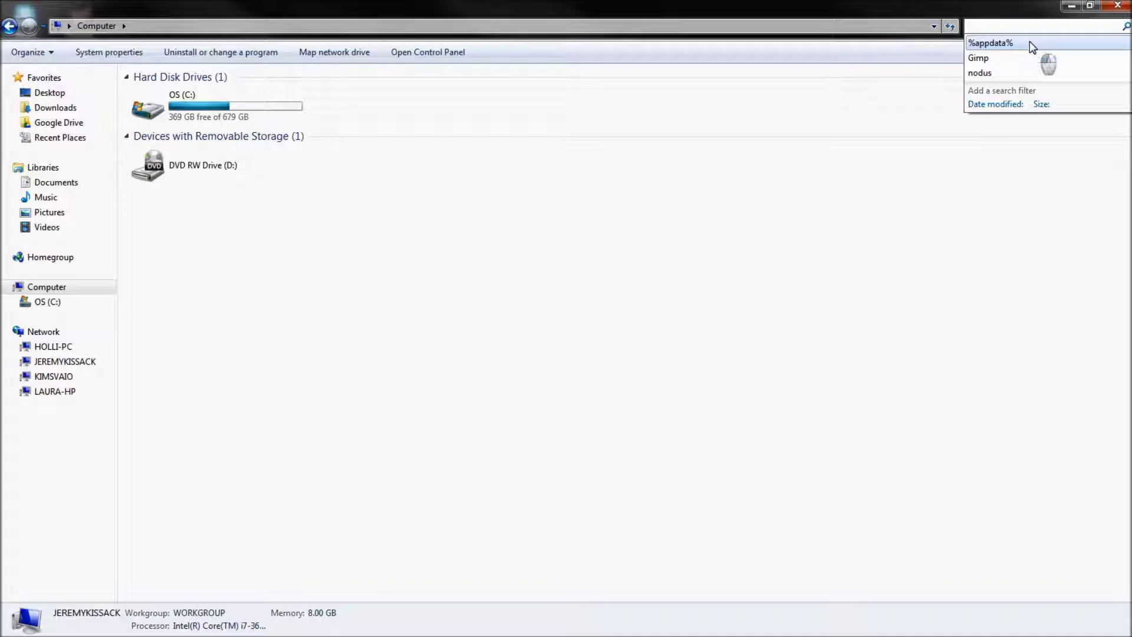
click(980, 43)
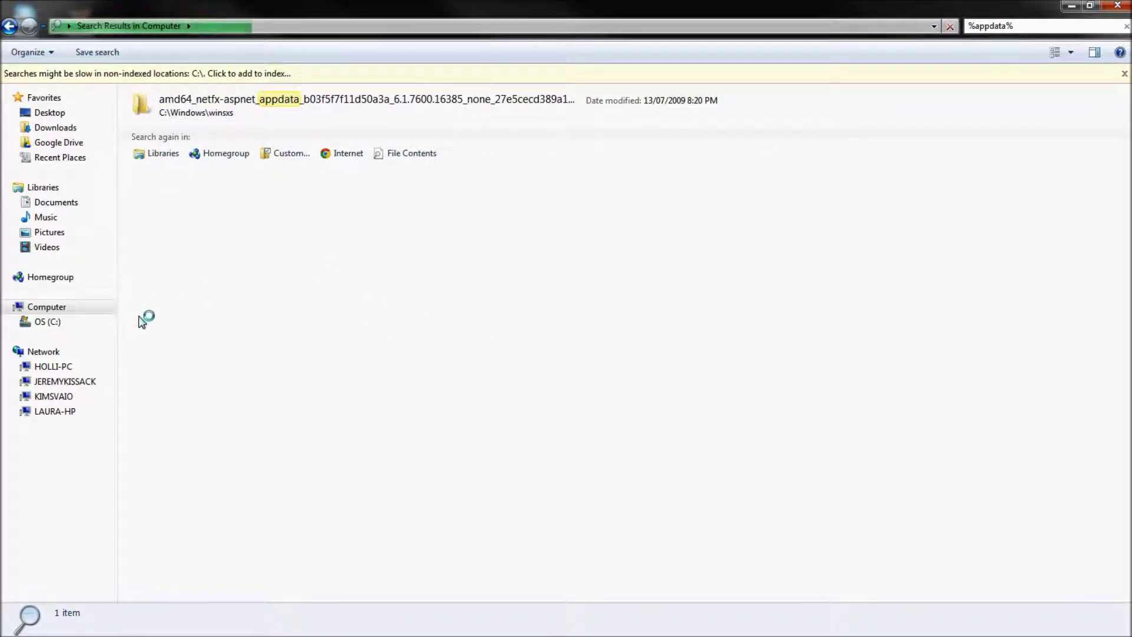
click(8, 352)
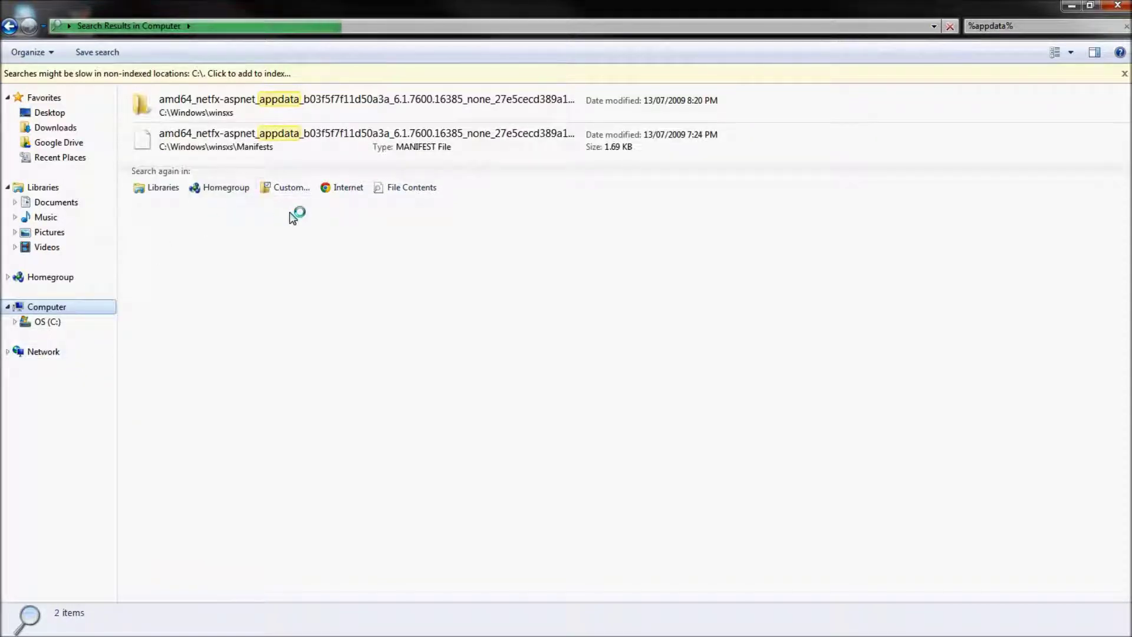
click(1122, 13)
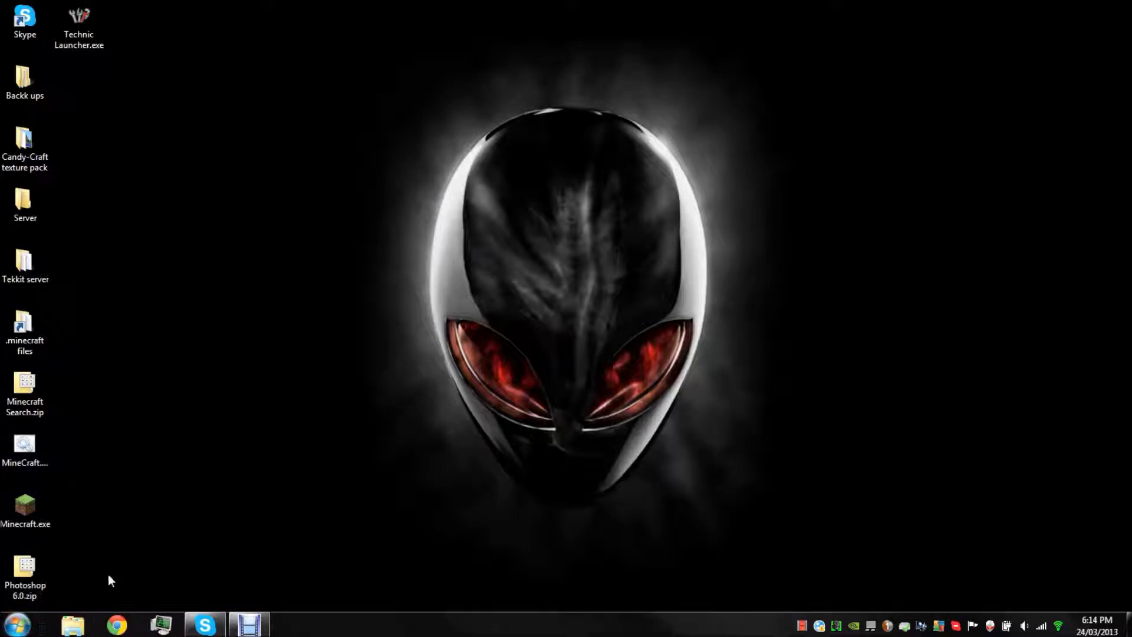
- Search %appdata% from the Start menu and open the Roaming folder
click(18, 629)
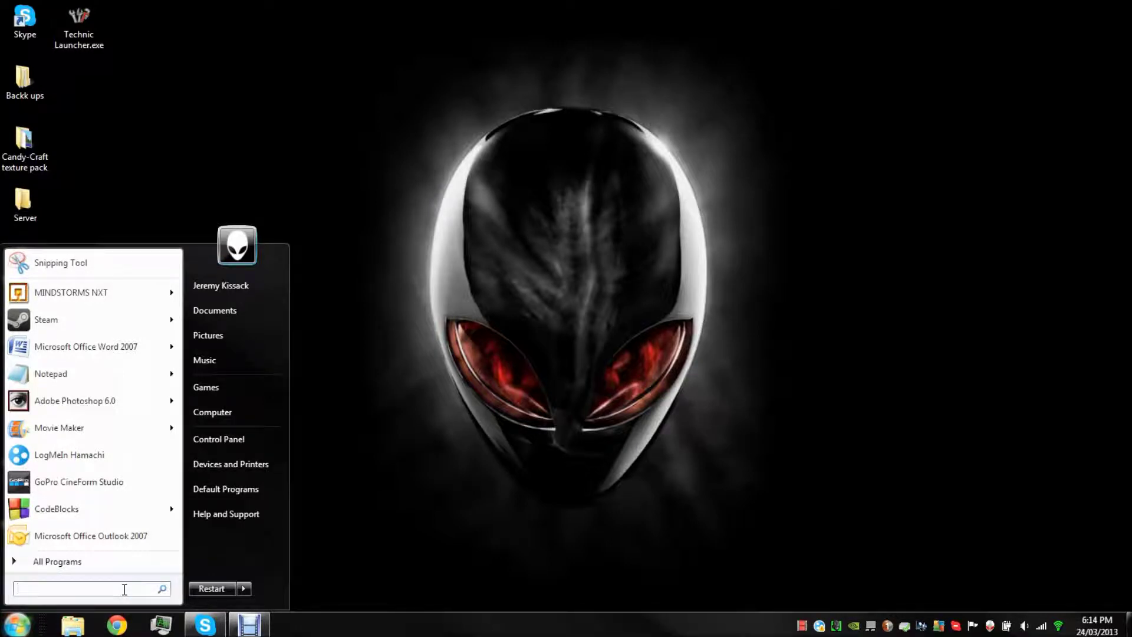
text(%appdat)
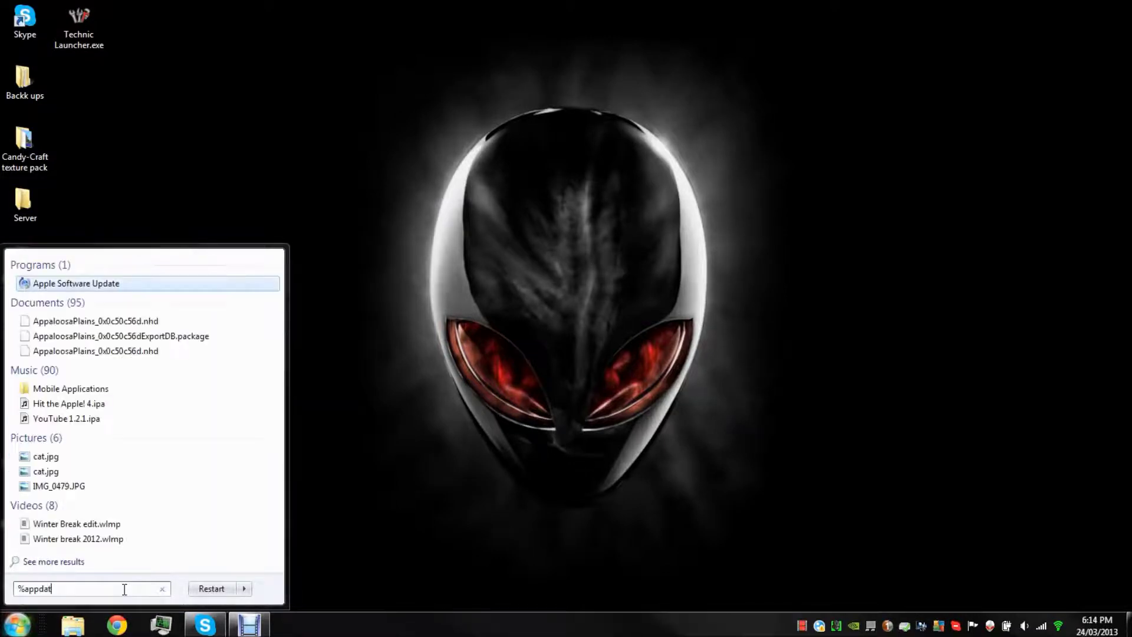
text(a)
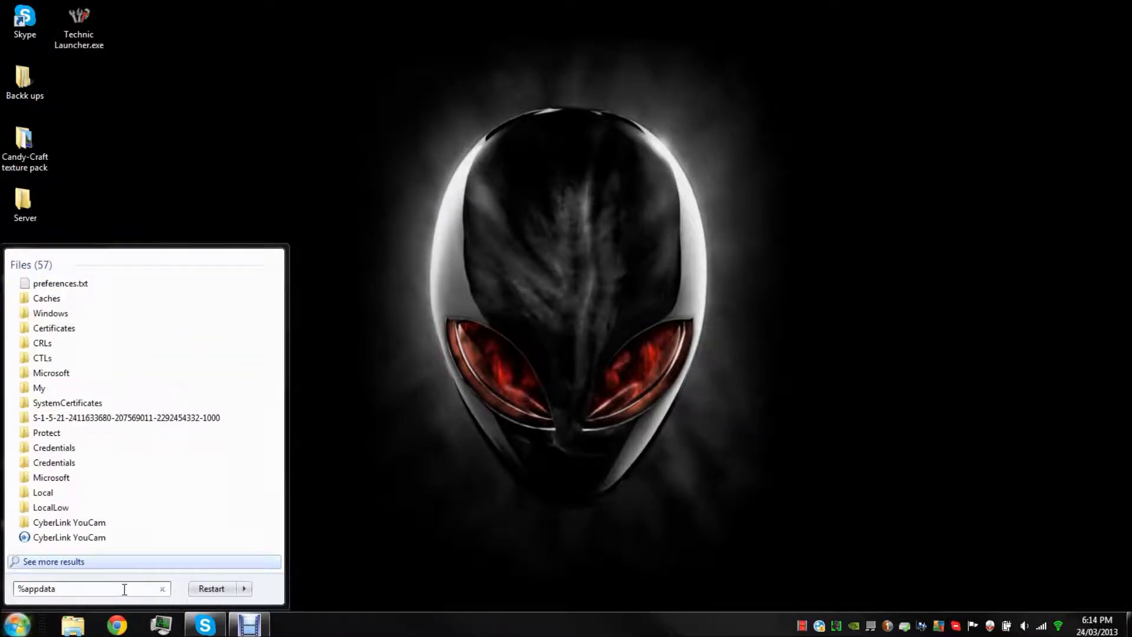
text(%)
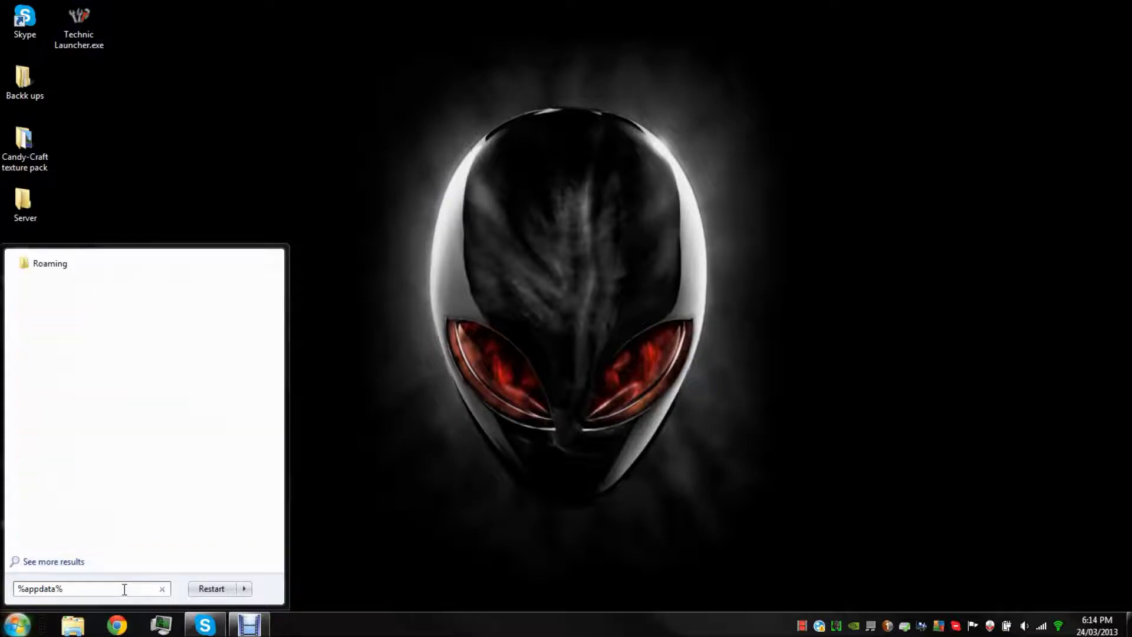
click(52, 270)
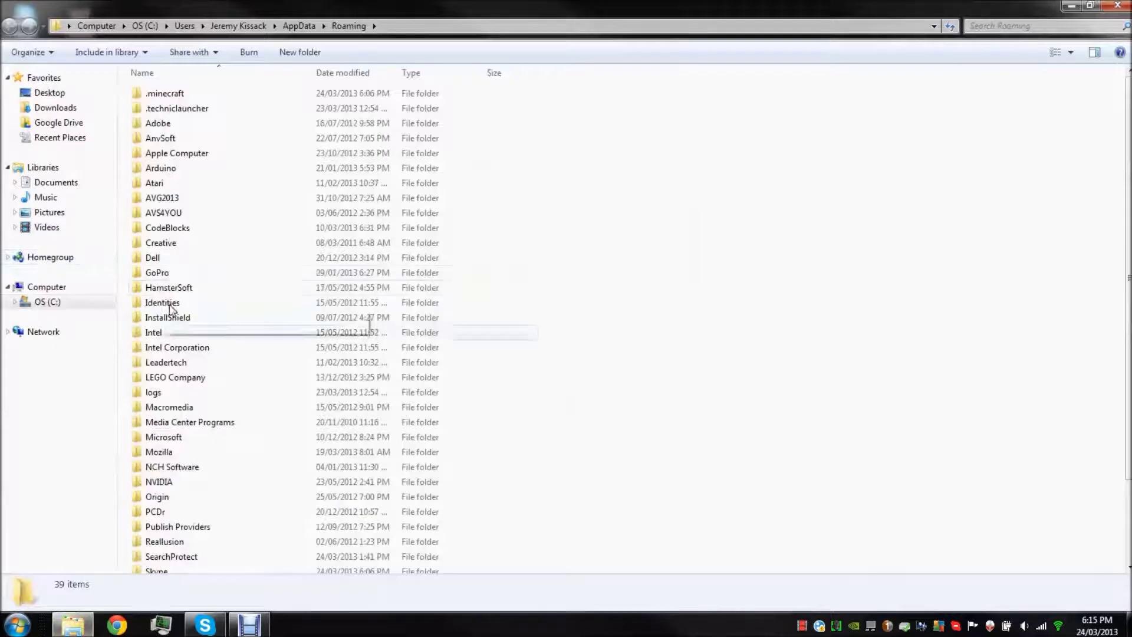
- Go into the .minecraft folder and then its bin subfolder
click(190, 93)
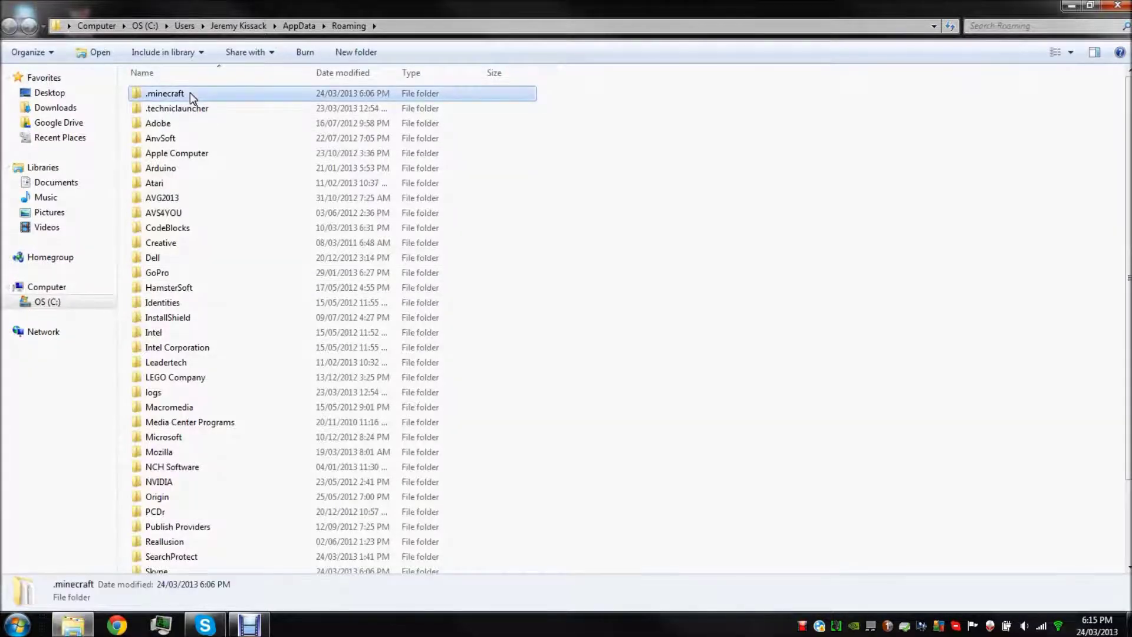
double_click(190, 93)
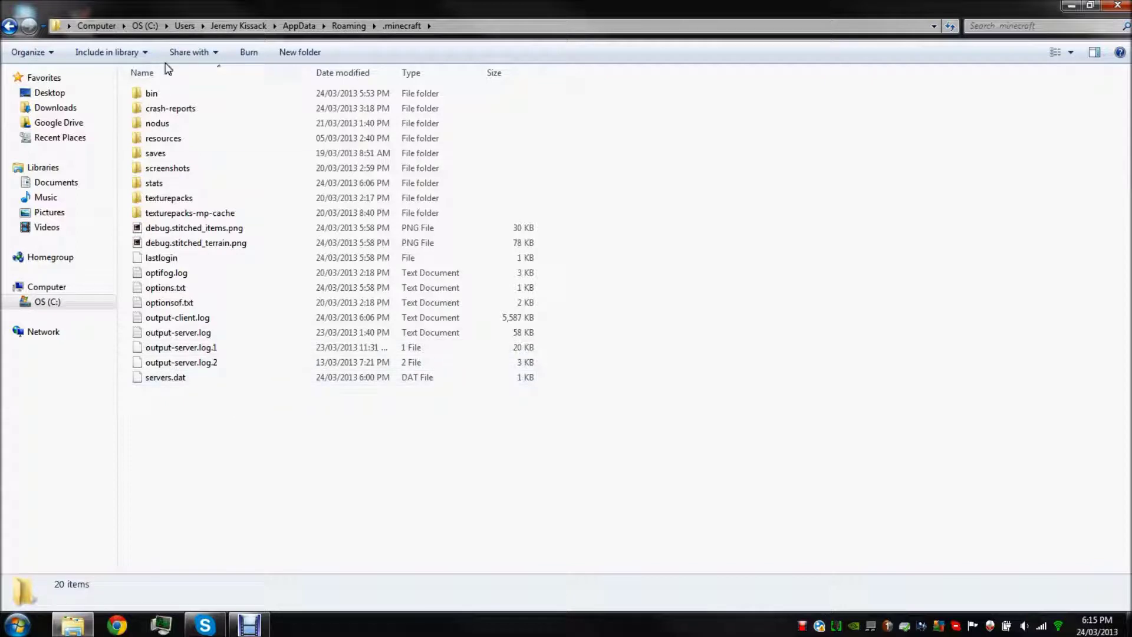
double_click(171, 96)
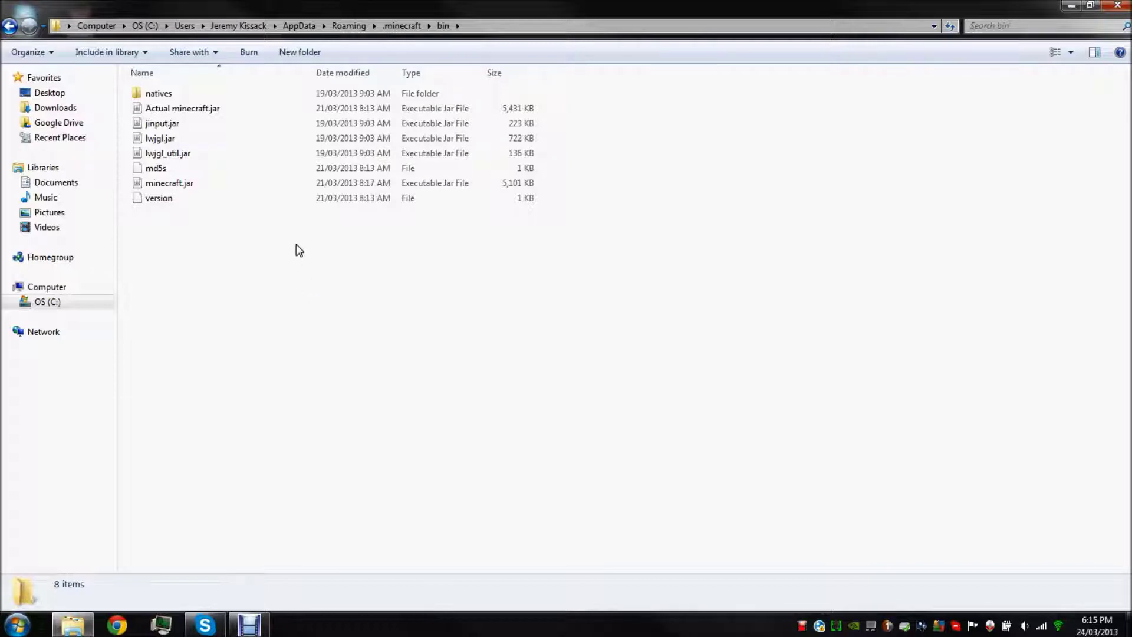
- Delete the original minecraft.jar from bin and paste in NodusUpdate.jar
click(153, 183)
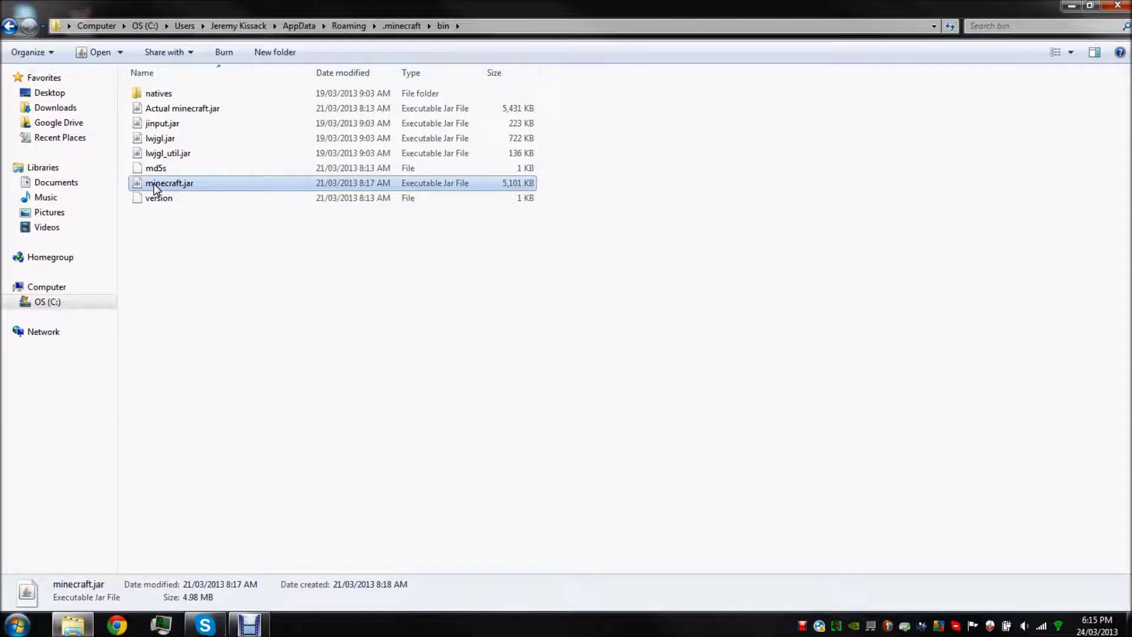
key(Delete)
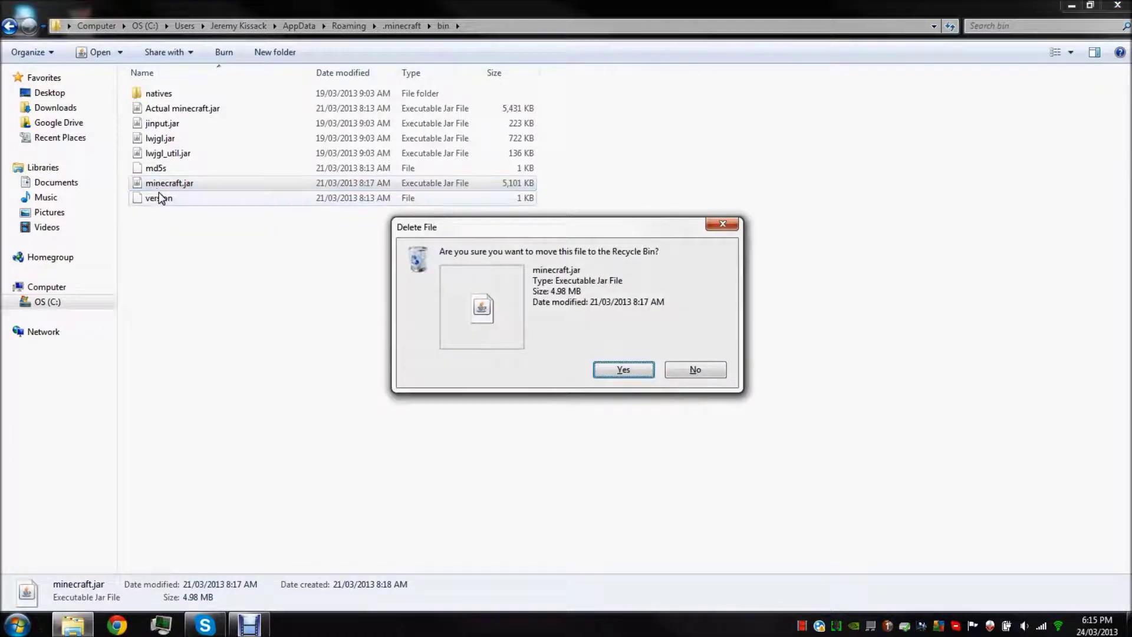
click(624, 371)
right_click(270, 300)
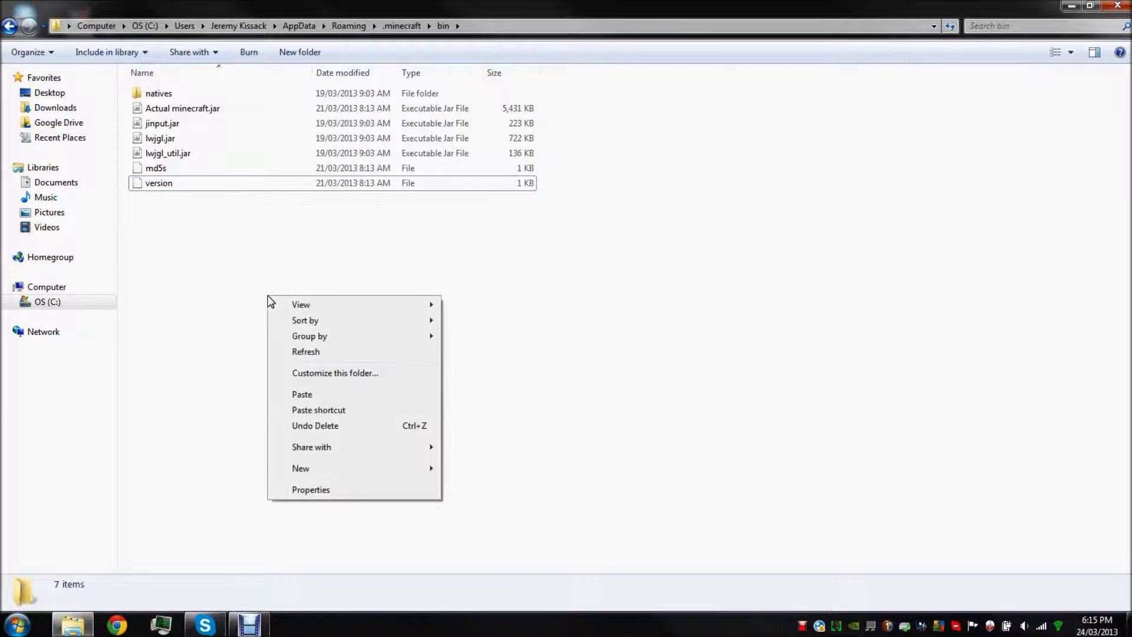
click(335, 395)
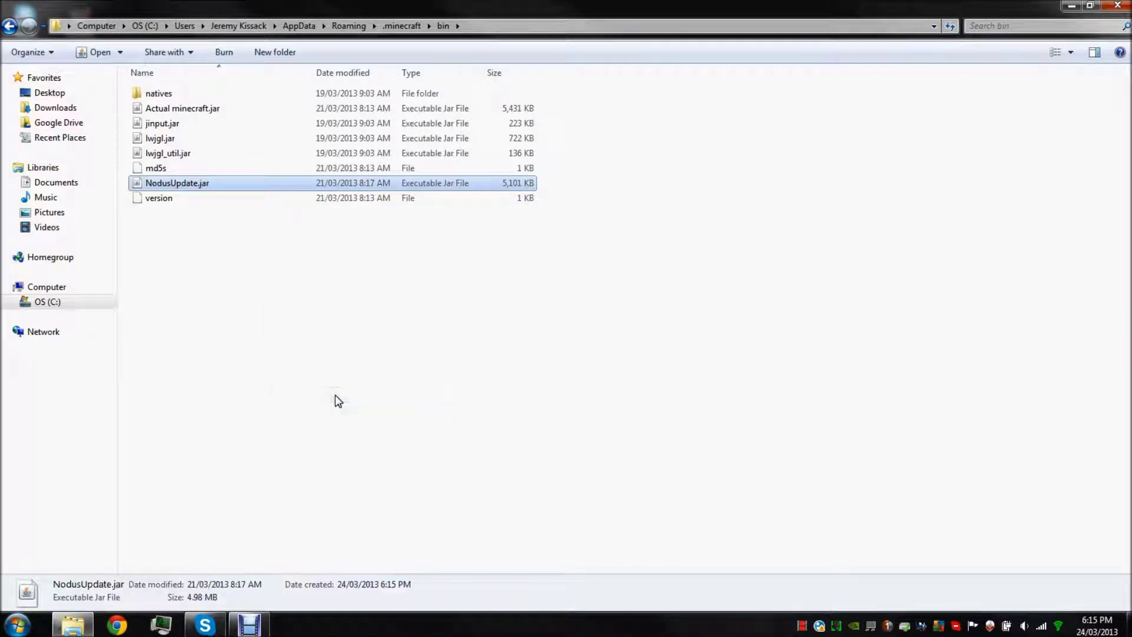
- Rename the pasted NodusUpdate.jar to minecraft.jar
right_click(208, 185)
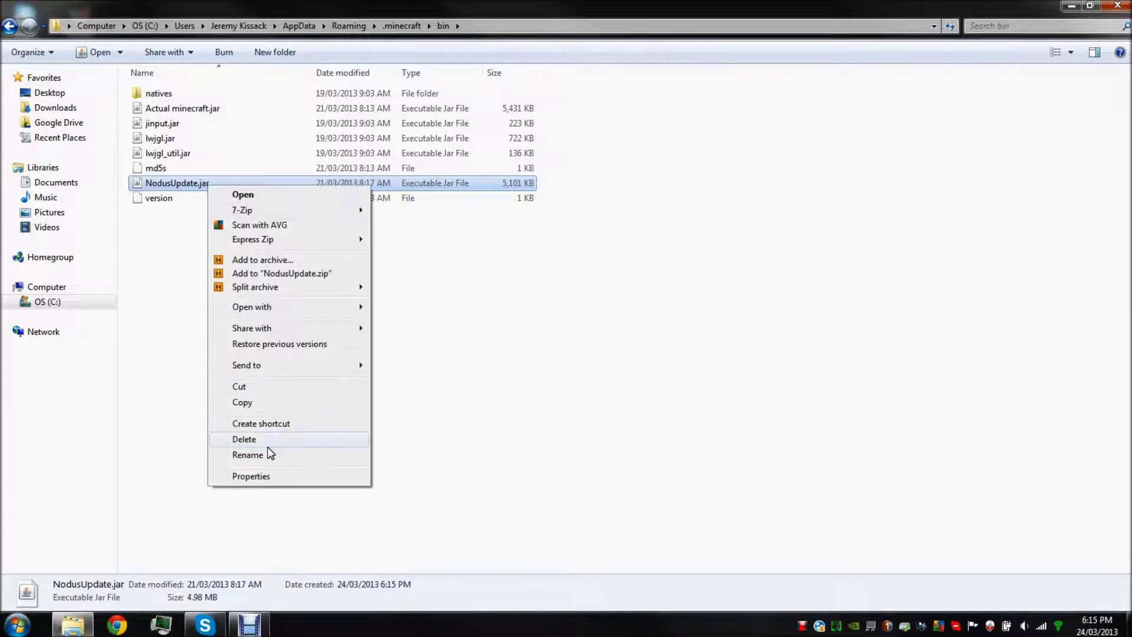
click(268, 456)
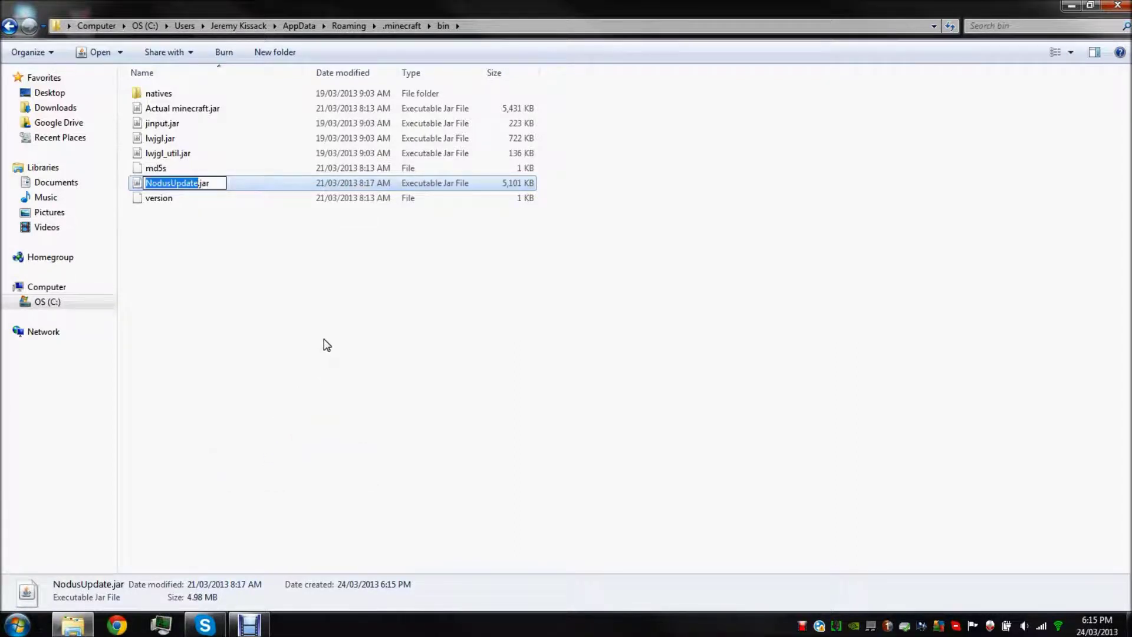
text(minec)
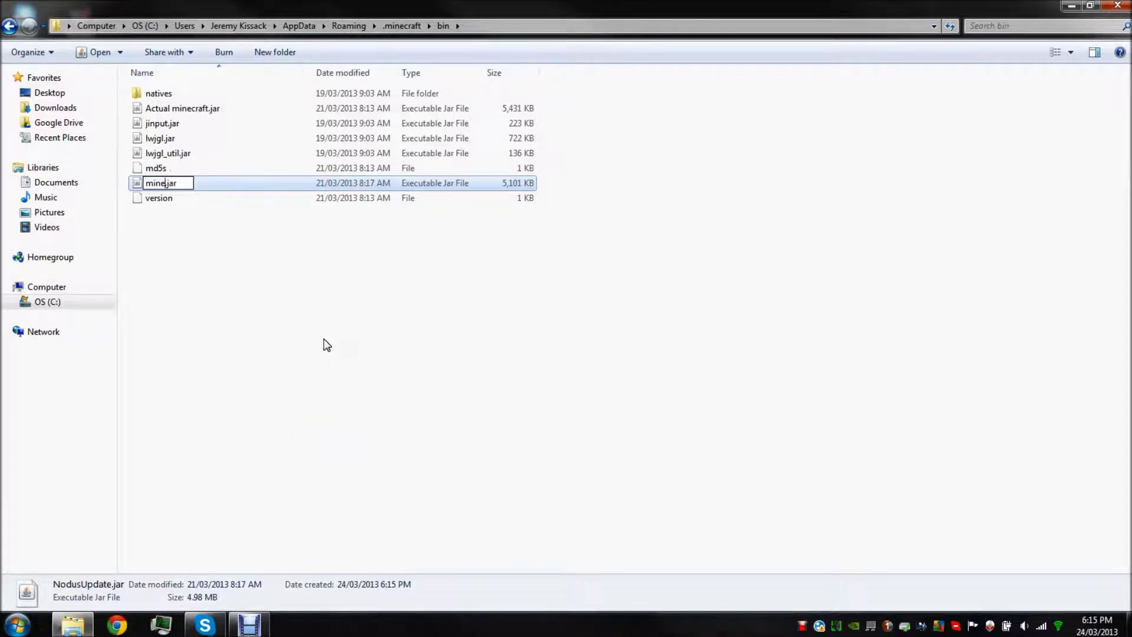
text(raft)
key(Return)
click(201, 184)
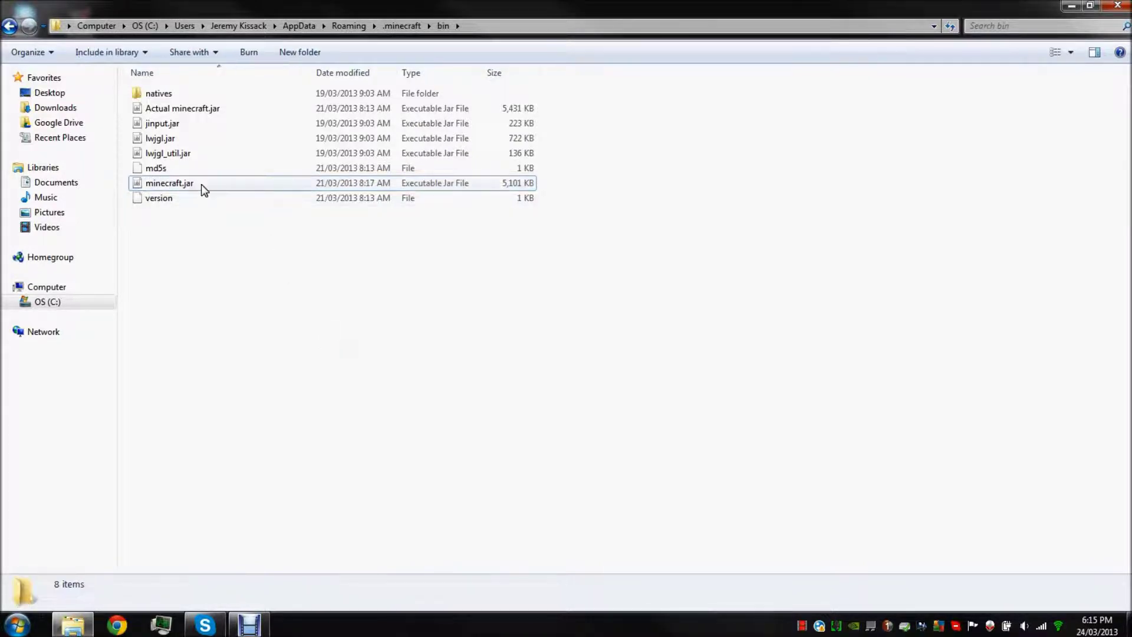
click(204, 250)
- Close the bin folder window and launch Minecraft from its desktop shortcut
click(271, 392)
click(1117, 5)
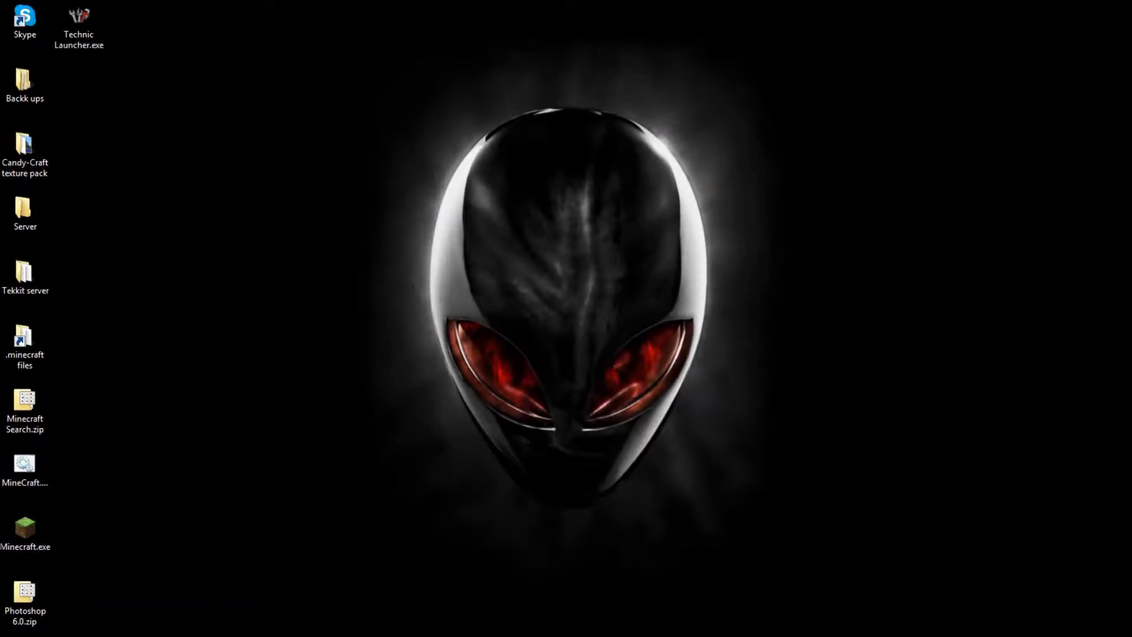
double_click(25, 534)
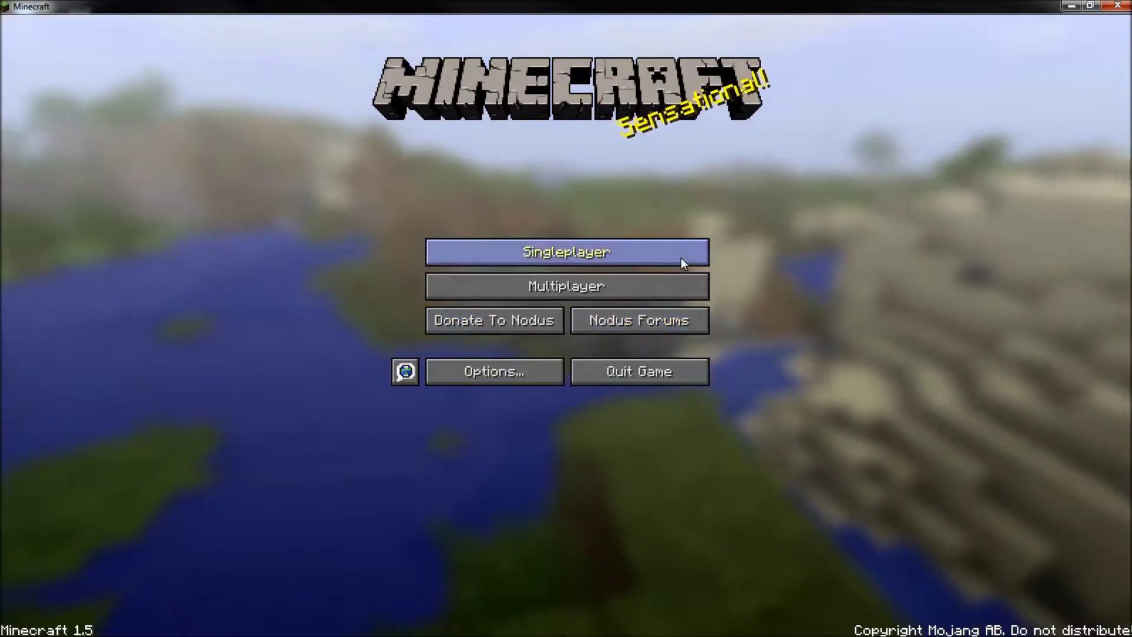
- Choose Singleplayer on the Nodus title screen to list the saved worlds
click(626, 263)
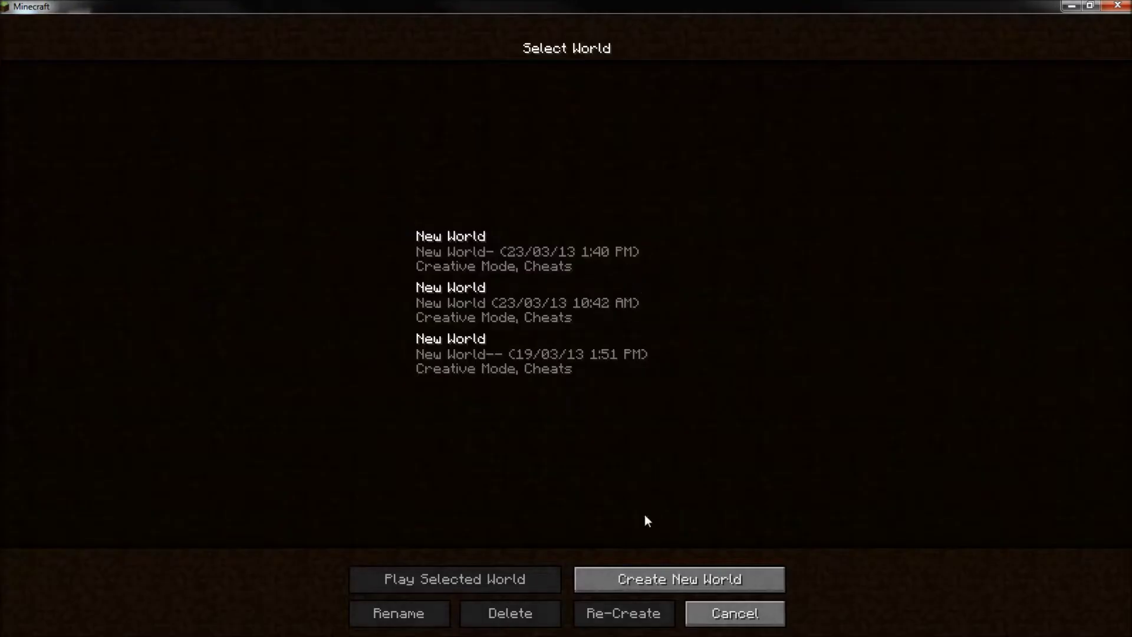
- Replace the default world name with 'Nodus', set game mode to Creative, and generate the world
click(641, 575)
key(BackSpace)
key(BackSpace)
key(BackSpace)
key(BackSpace)
key(BackSpace)
key(BackSpace)
key(BackSpace)
key(BackSpace)
key(BackSpace)
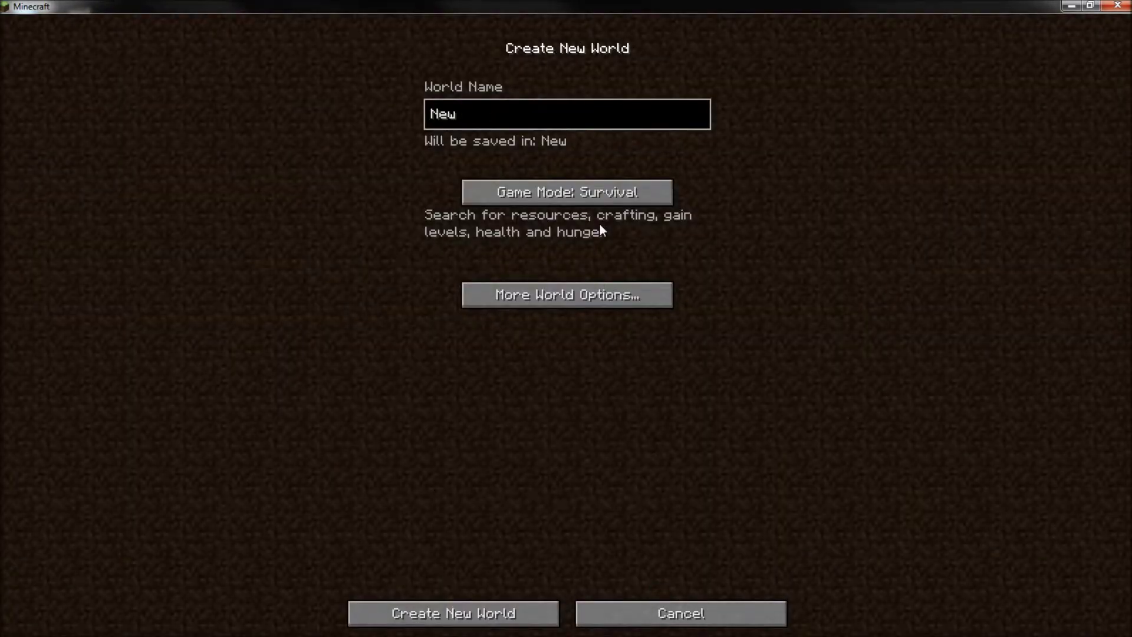
text(Nodus)
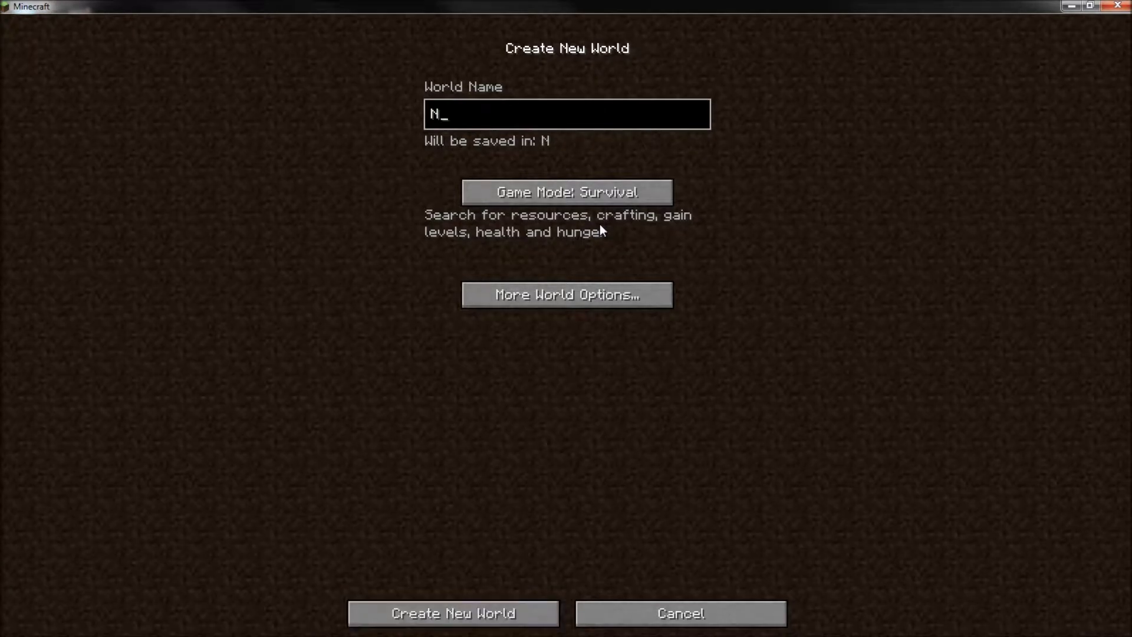
click(609, 191)
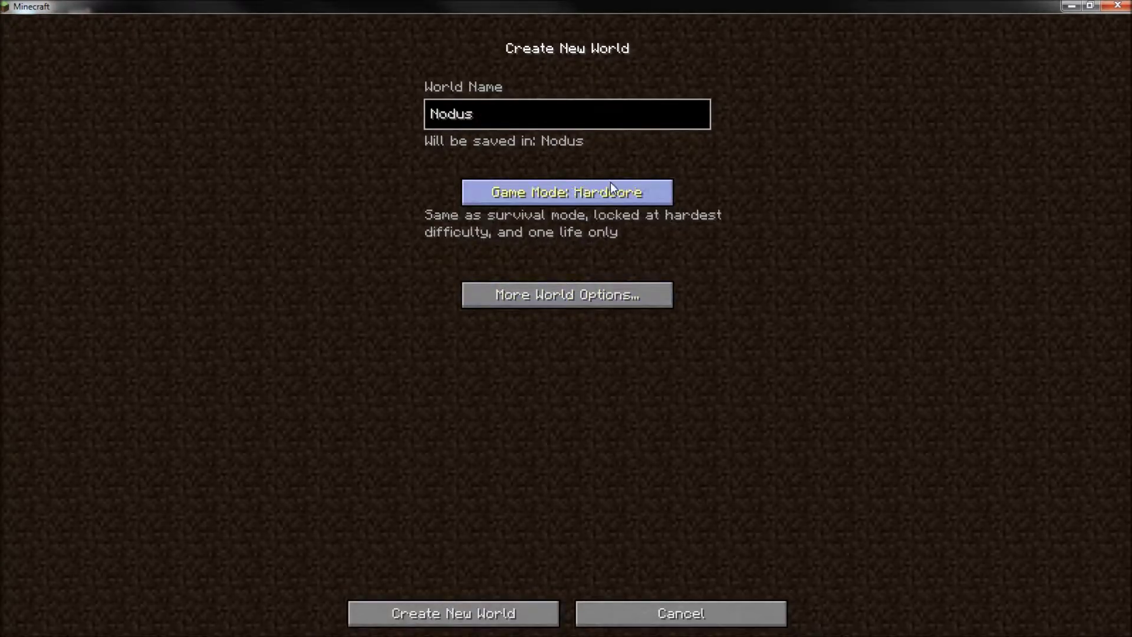
click(610, 188)
click(493, 617)
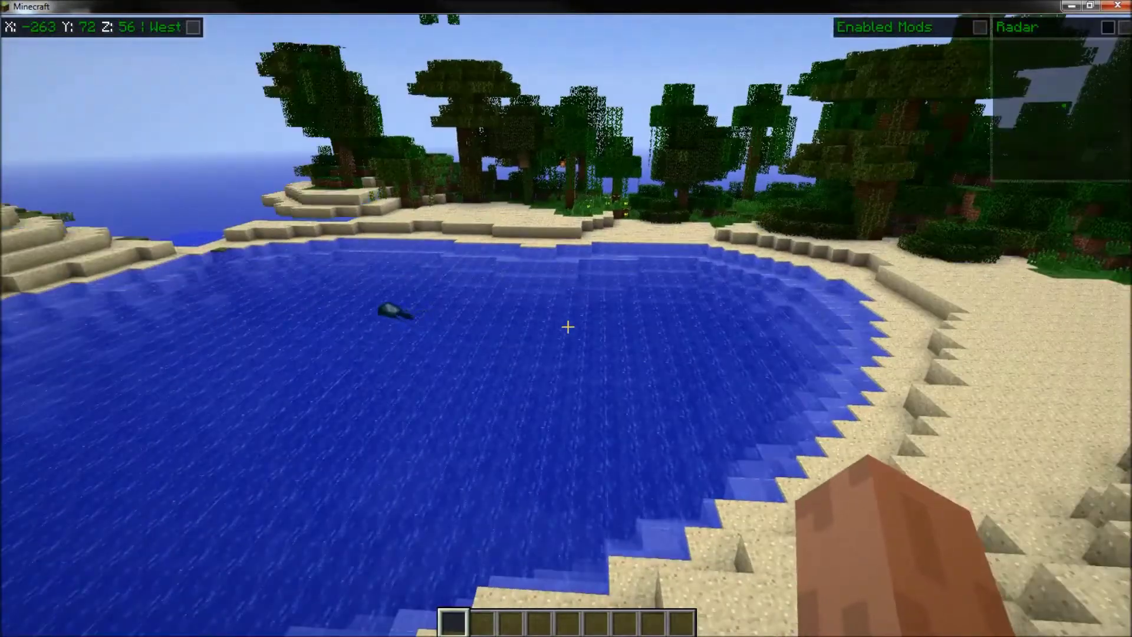
- Briefly view the creative inventory, then pause the Nodus world to show the Game menu
key(e)
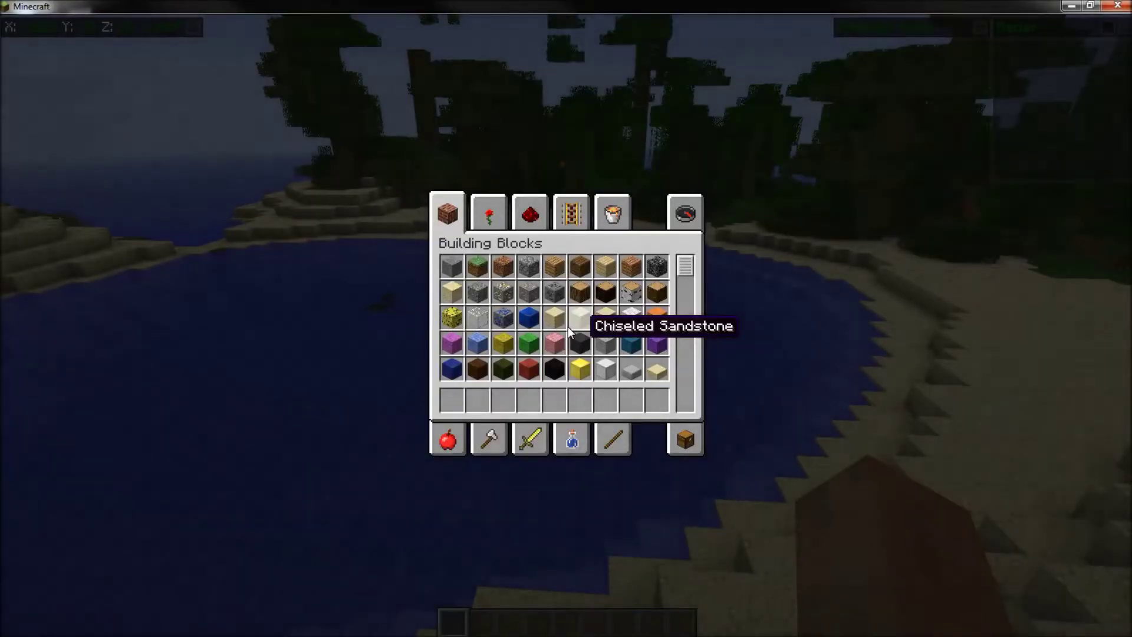
key(e)
key(Escape)
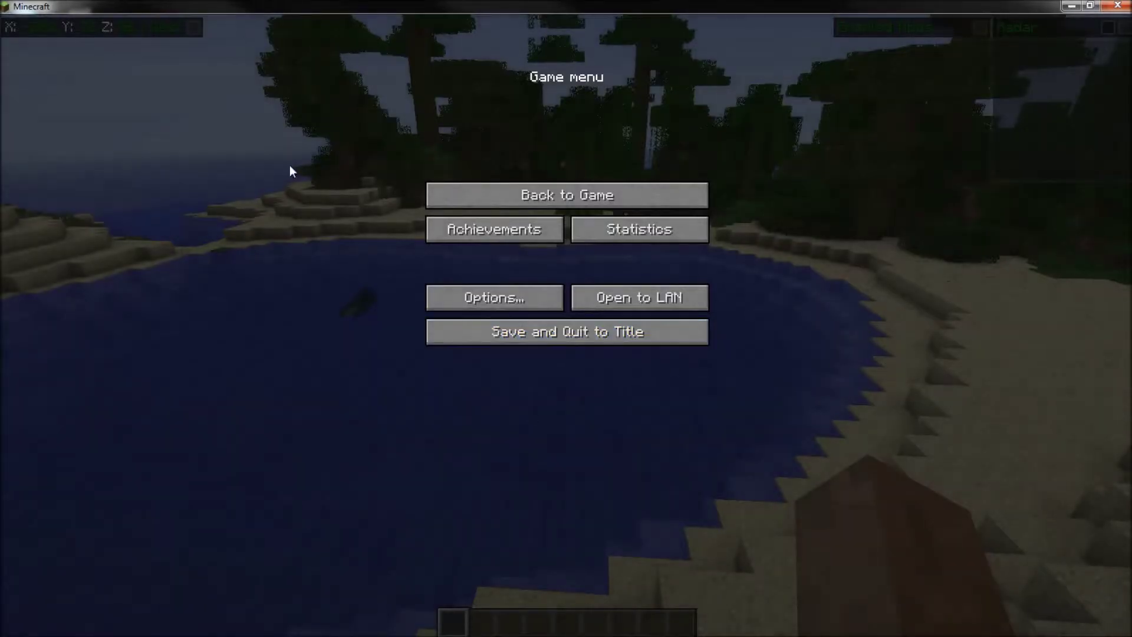